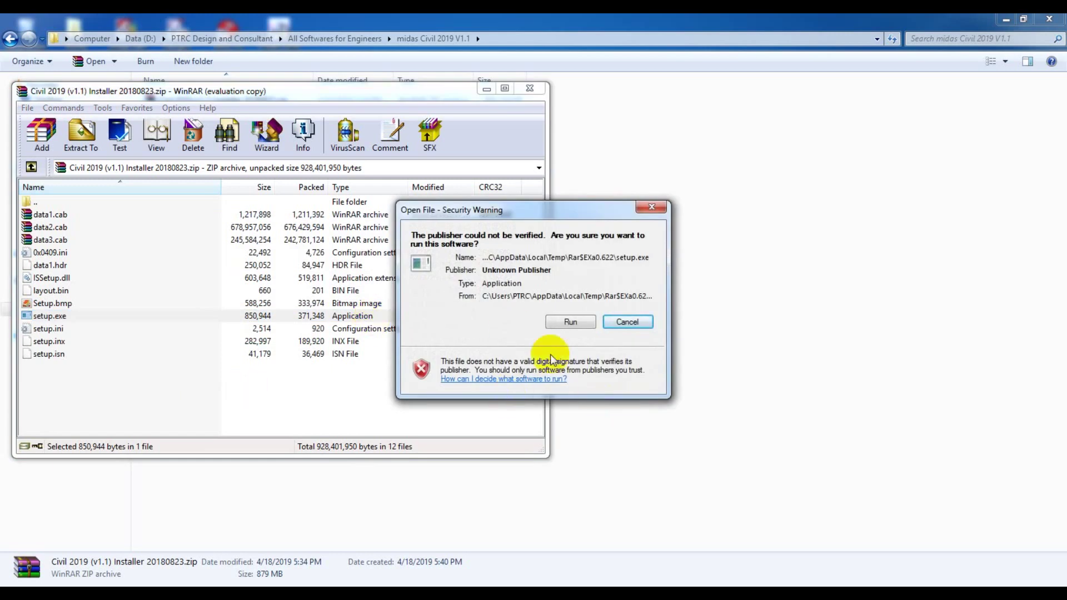
# Run the midas Civil setup and proceed past its opening notices, welcome page and licence agreement to the customer information
pyautogui.click(582, 323)
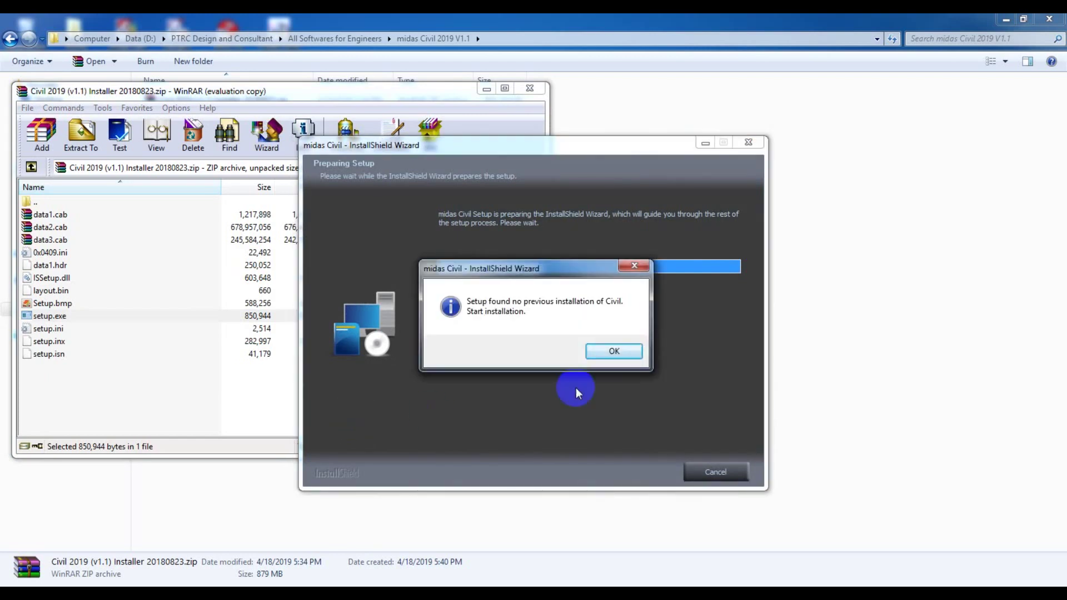
pyautogui.click(614, 351)
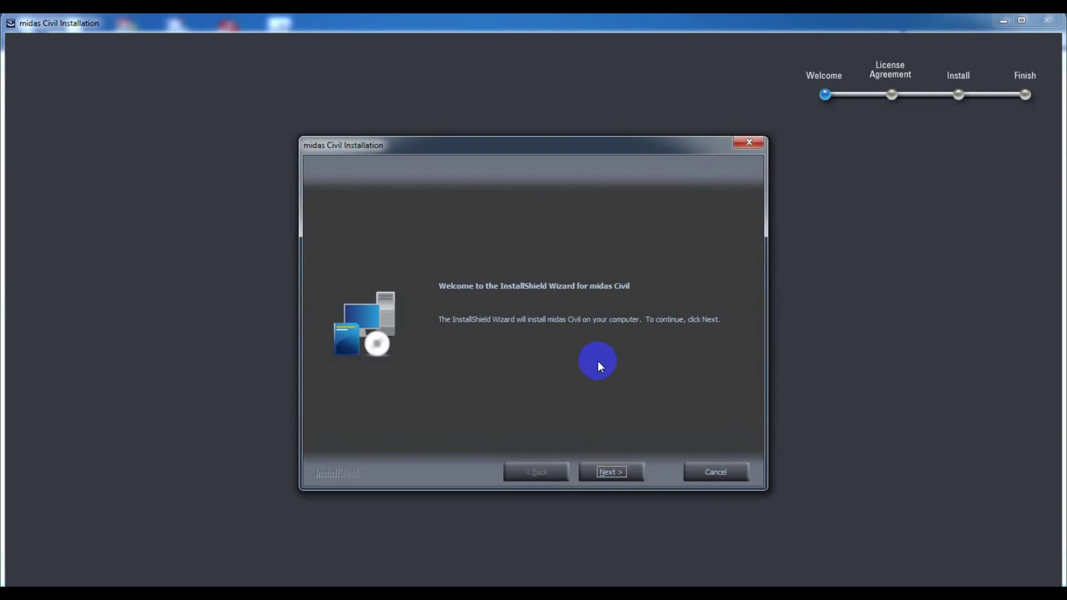
pyautogui.click(630, 474)
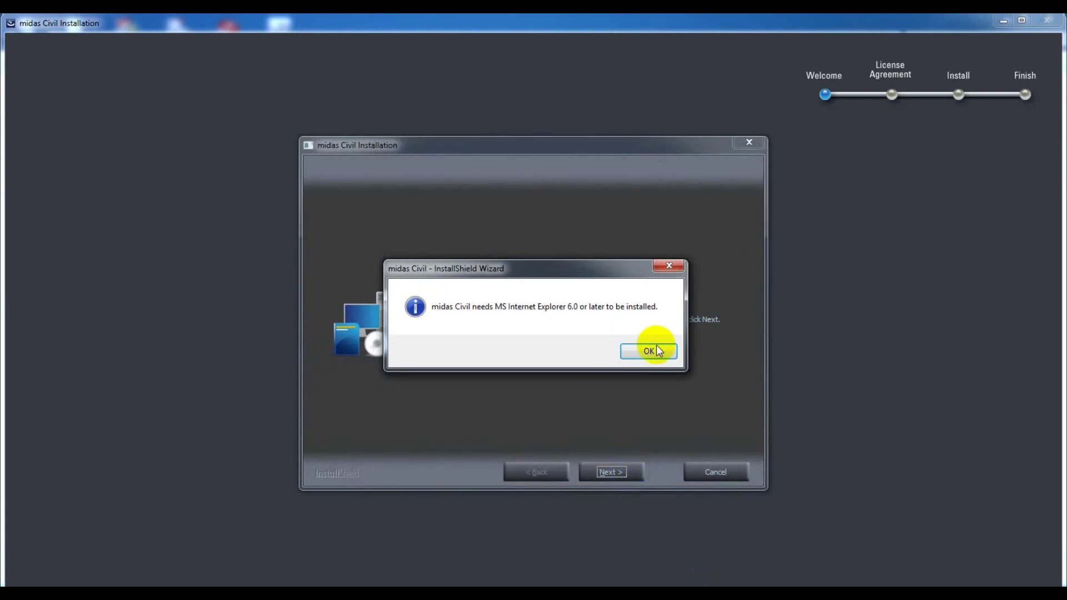
pyautogui.click(656, 352)
pyautogui.click(613, 467)
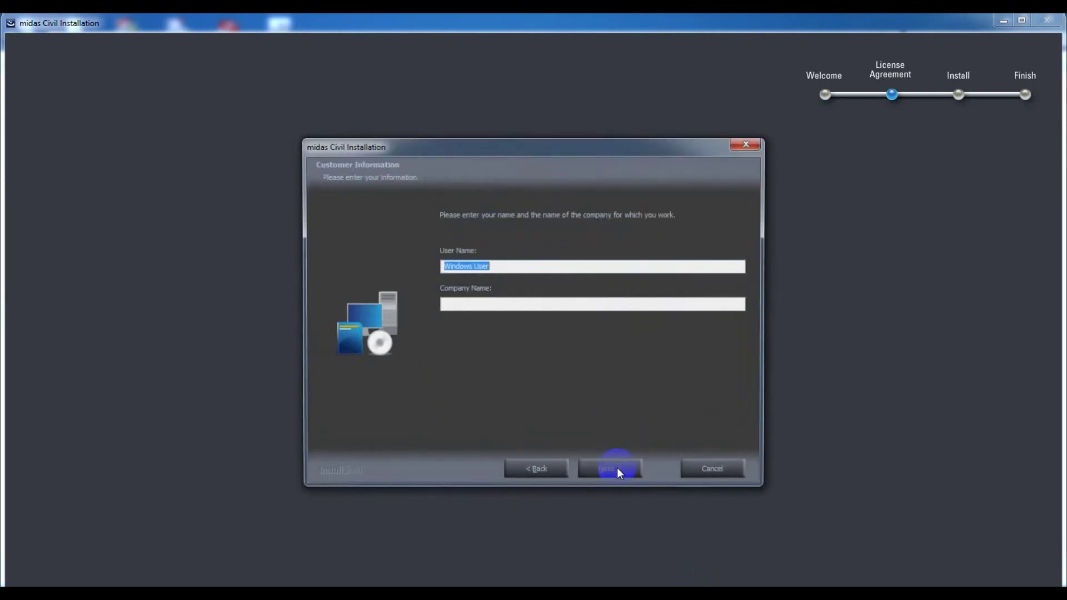
# Enter PTRC as both the user name and the company name in the customer information and continue
pyautogui.press('Tab')
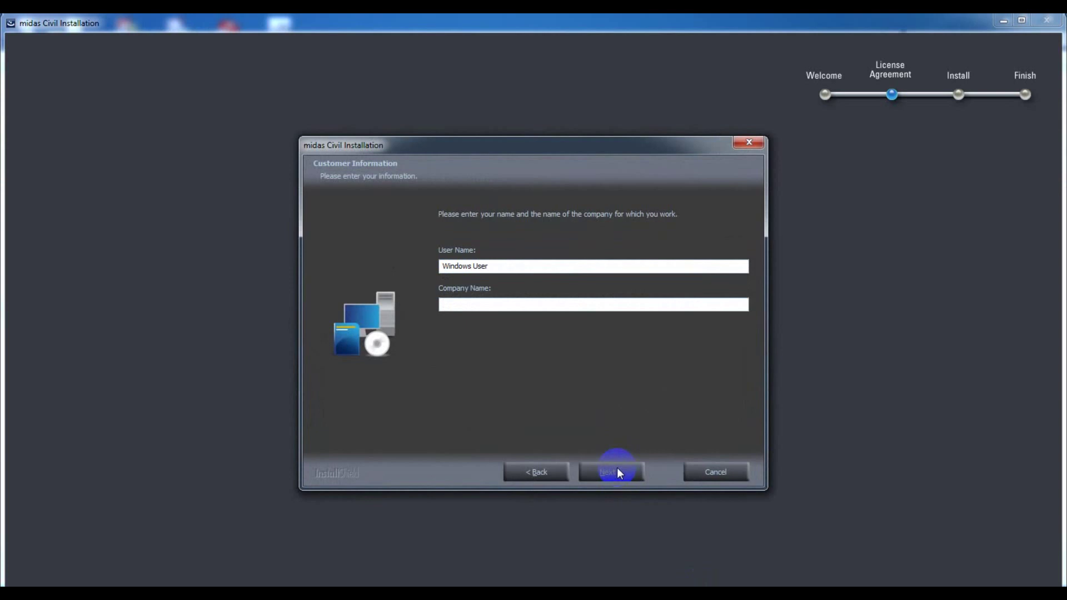
pyautogui.moveTo(522, 273); pyautogui.dragTo(408, 261)
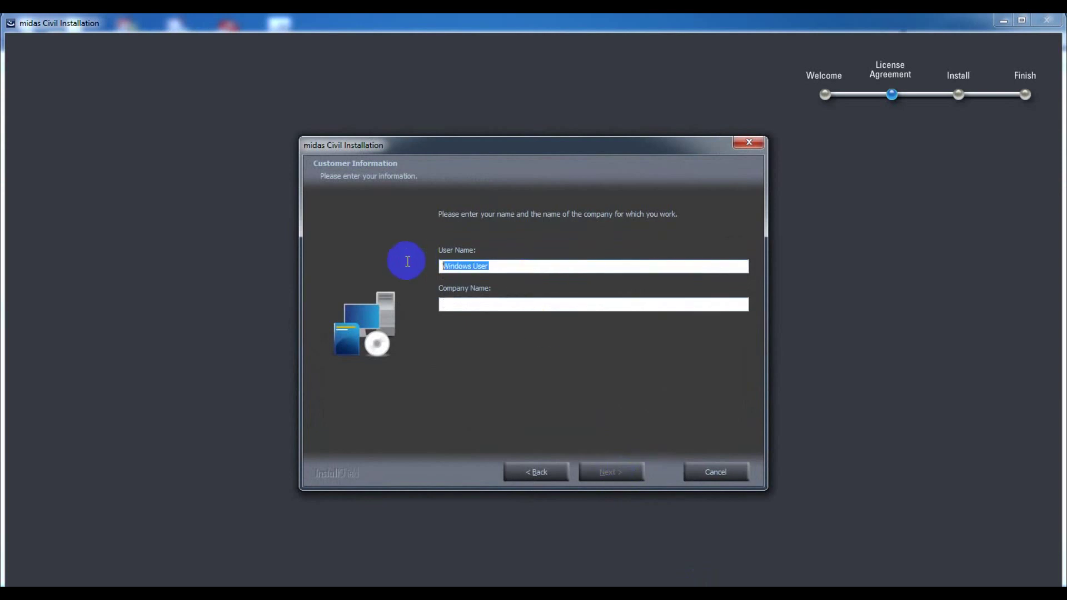
pyautogui.write('PTRC')
pyautogui.click(474, 302)
pyautogui.write('PTRC')
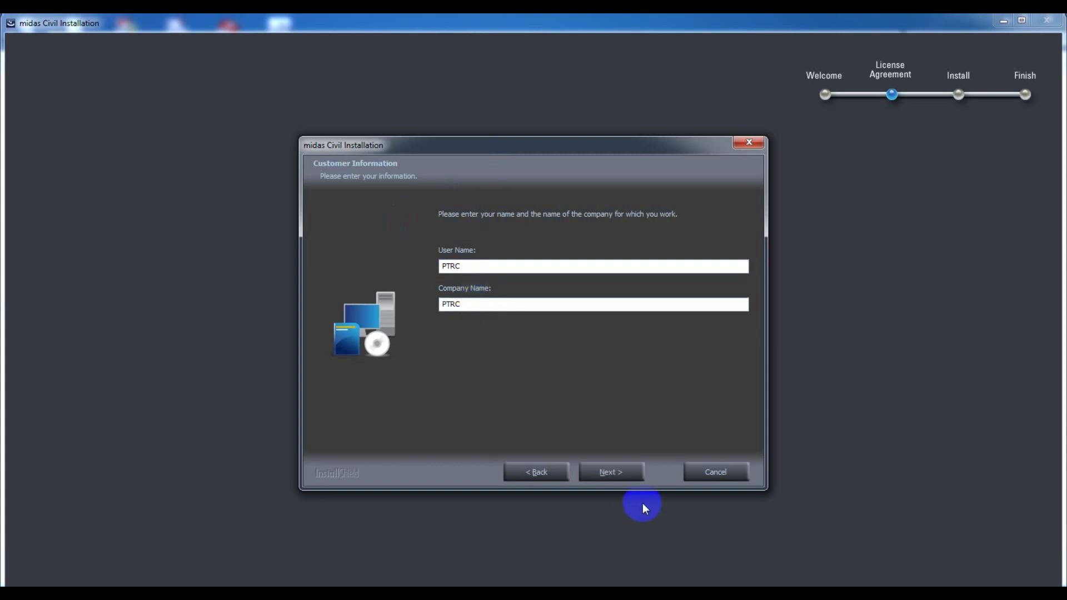
pyautogui.click(613, 472)
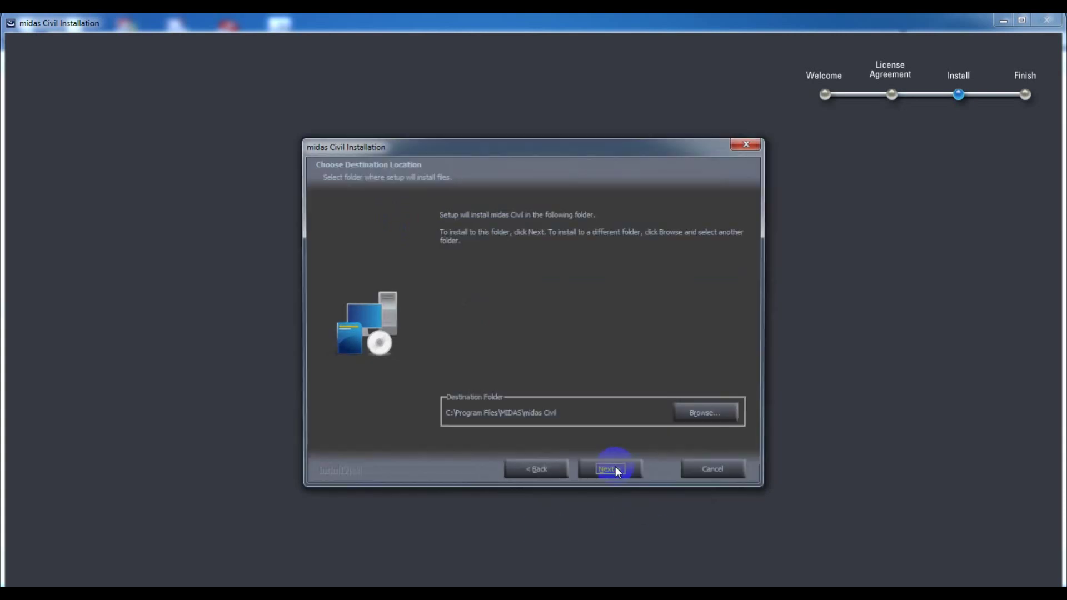
# Install midas Civil to C:\Program Files\MIDAS\midas Civil with the preselected features and the default program folder
pyautogui.click(615, 472)
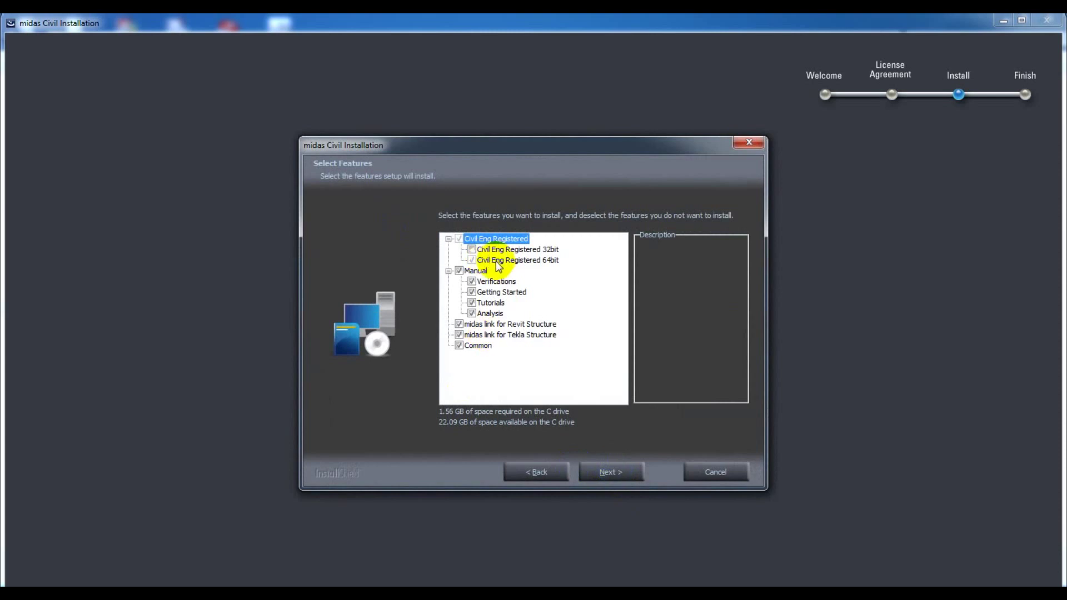
pyautogui.click(623, 473)
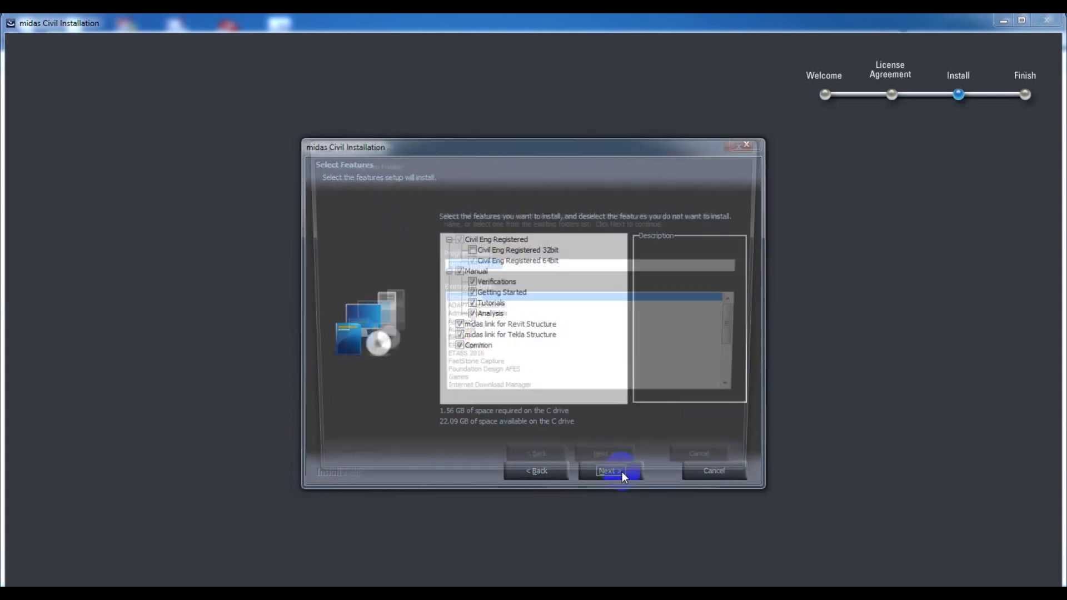
pyautogui.click(622, 472)
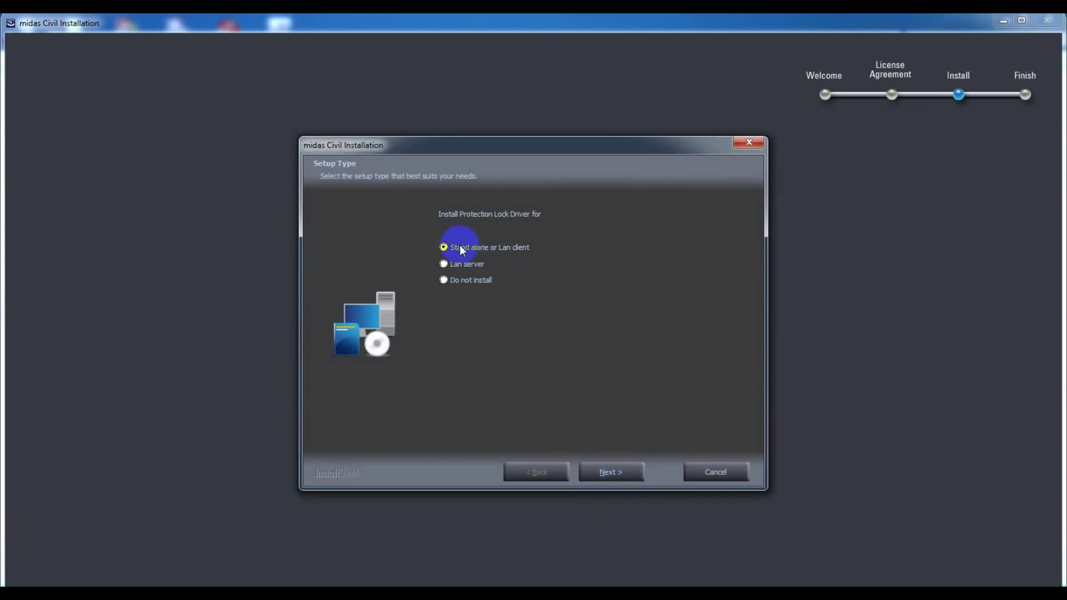
# Install the Sentinel protection lock driver for Stand alone or Lan client and finish its wizard
pyautogui.click(618, 475)
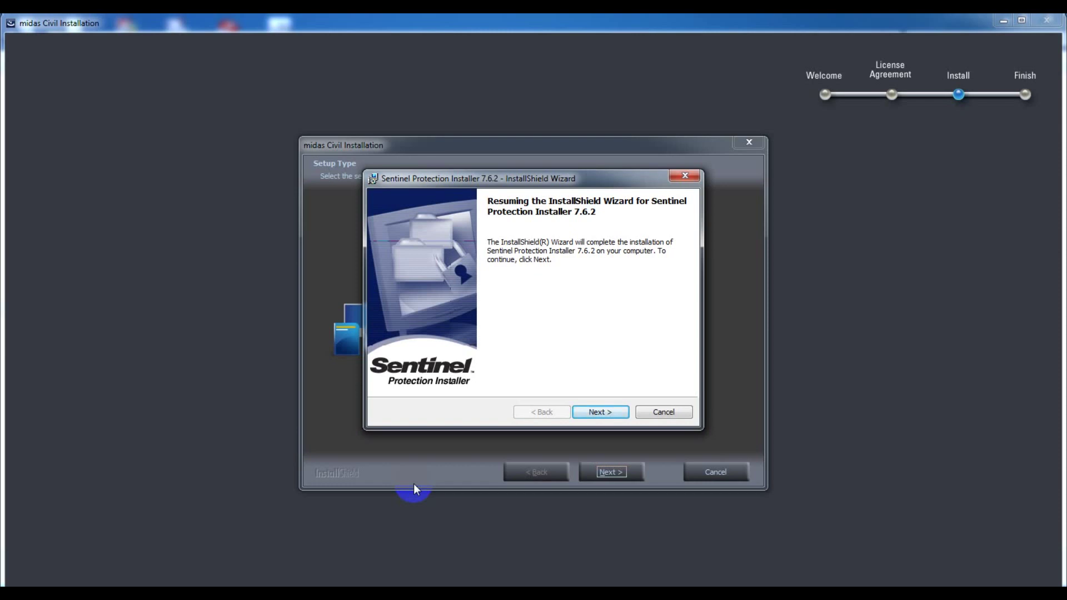
pyautogui.click(596, 413)
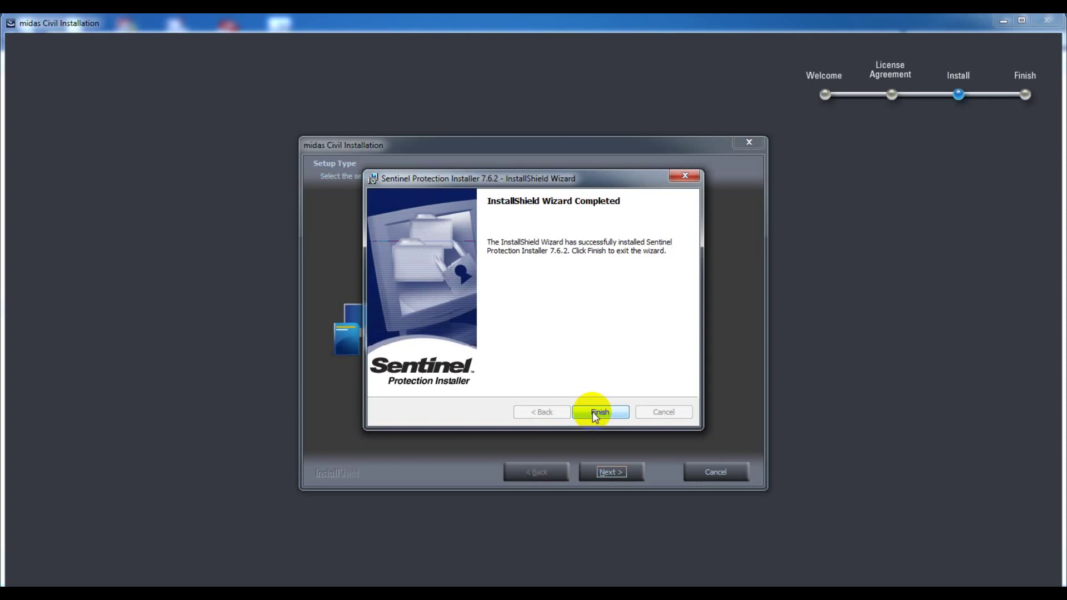
pyautogui.click(570, 421)
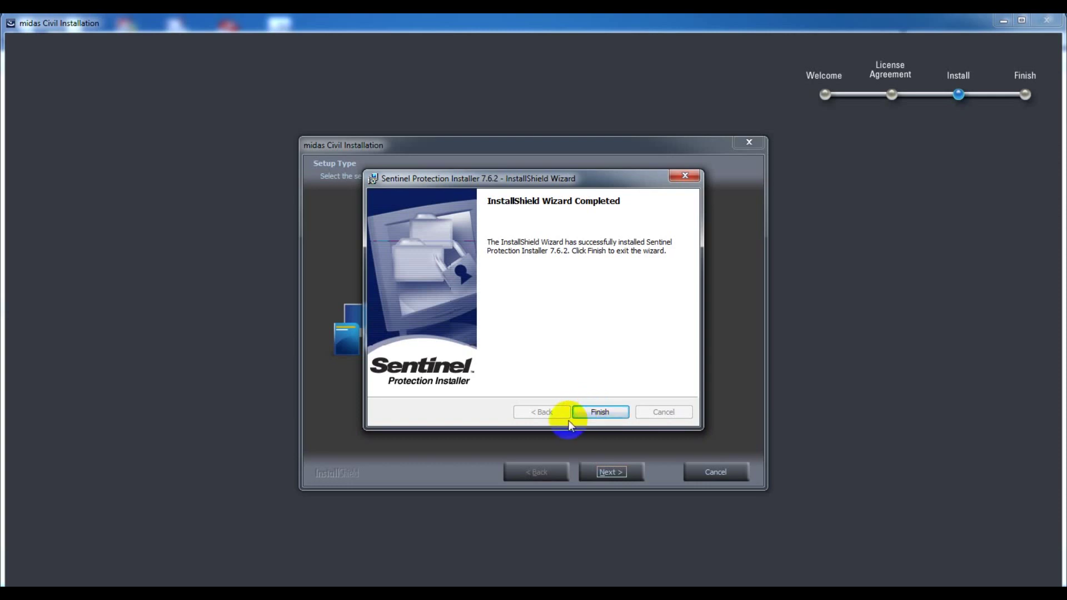
pyautogui.click(596, 408)
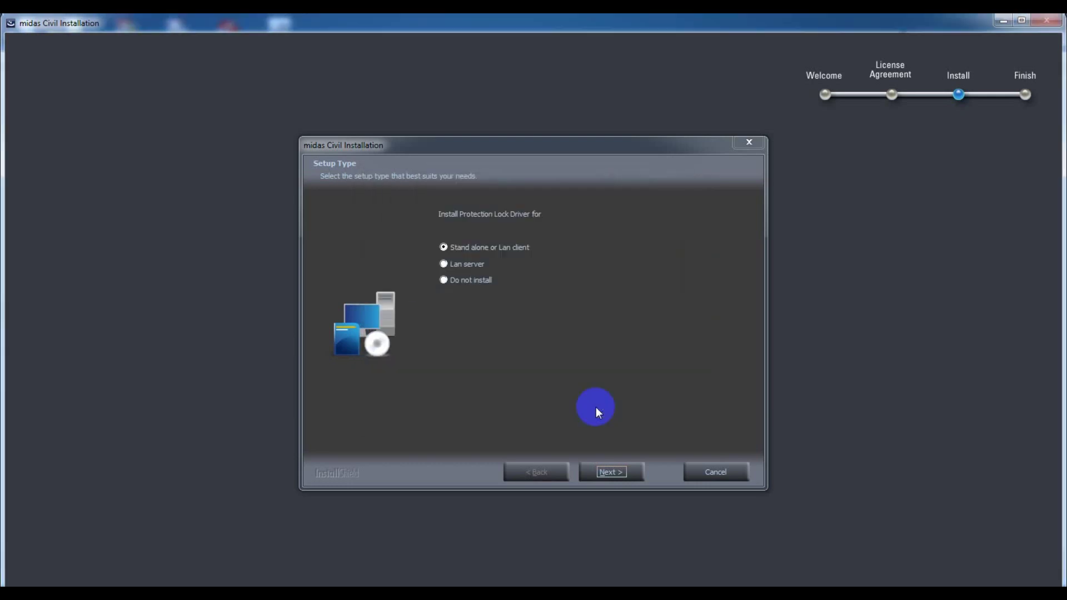
# Finish the midas Civil installation with the Restart Windows option turned off
pyautogui.click(623, 477)
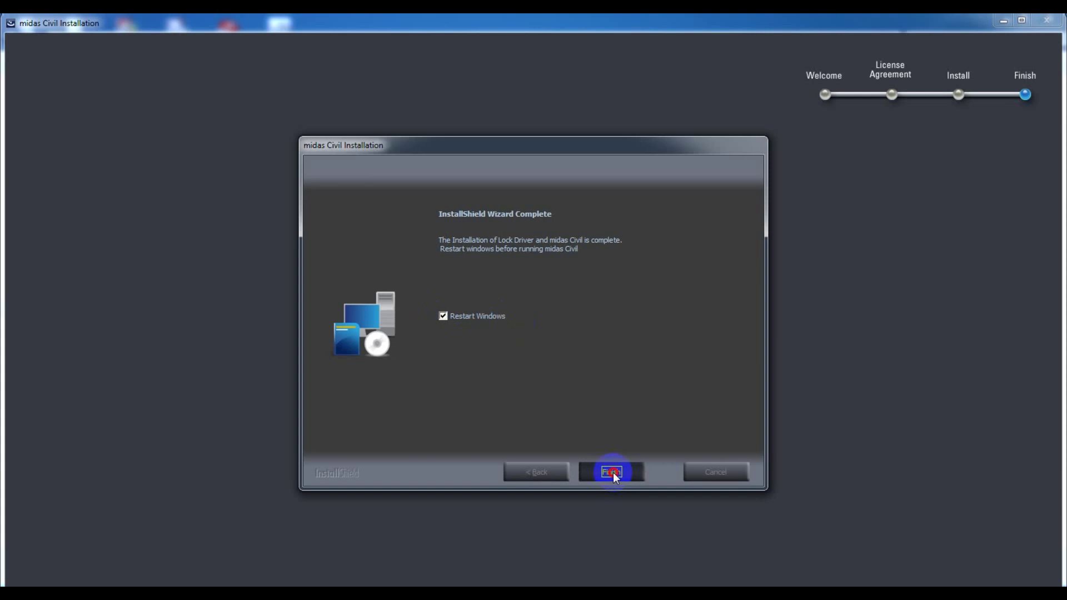
pyautogui.click(483, 315)
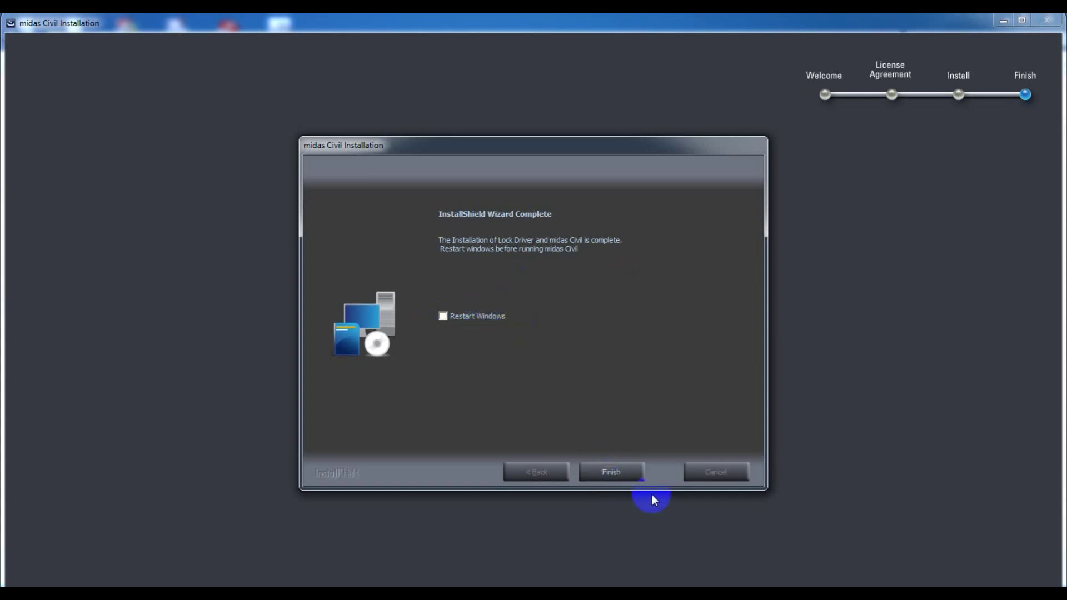
pyautogui.click(611, 473)
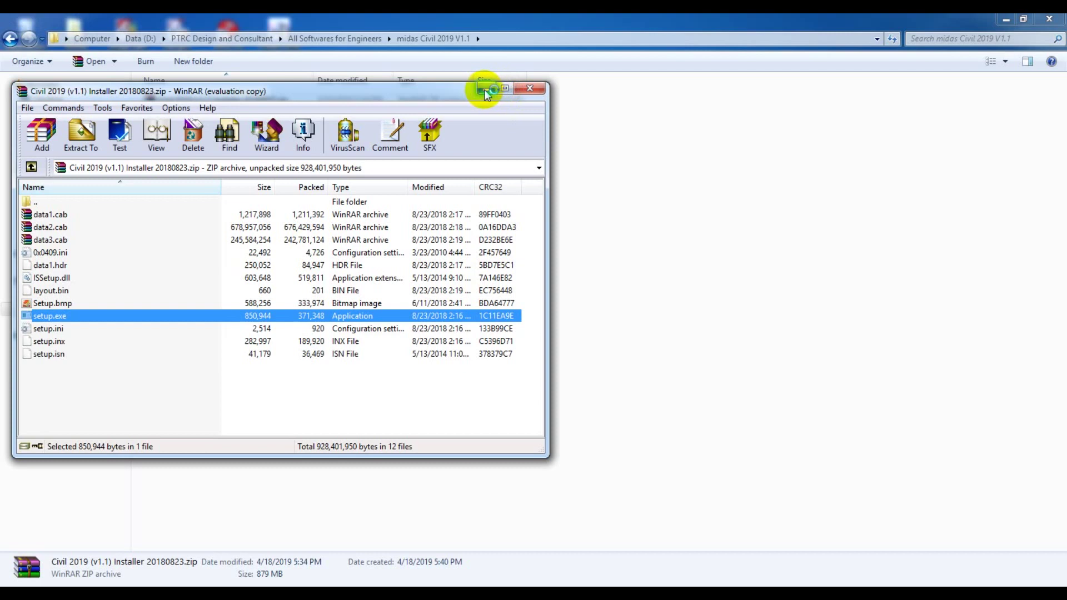
# Close the installer archive and extract the Crack folder from MidasCIVIL_Crack.rar to the desktop
pyautogui.click(531, 88)
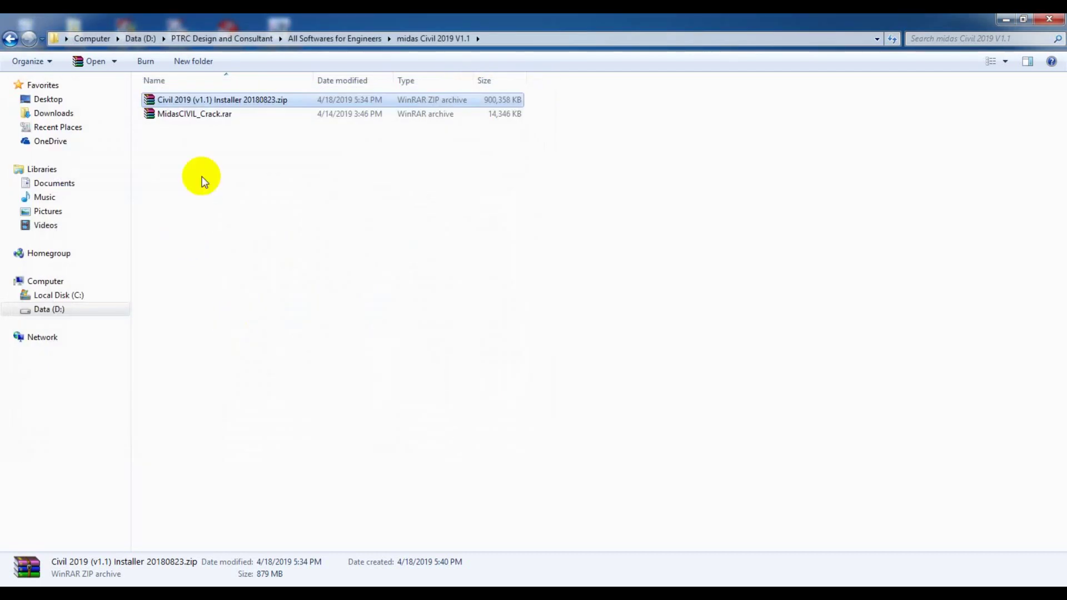
pyautogui.doubleClick(215, 113)
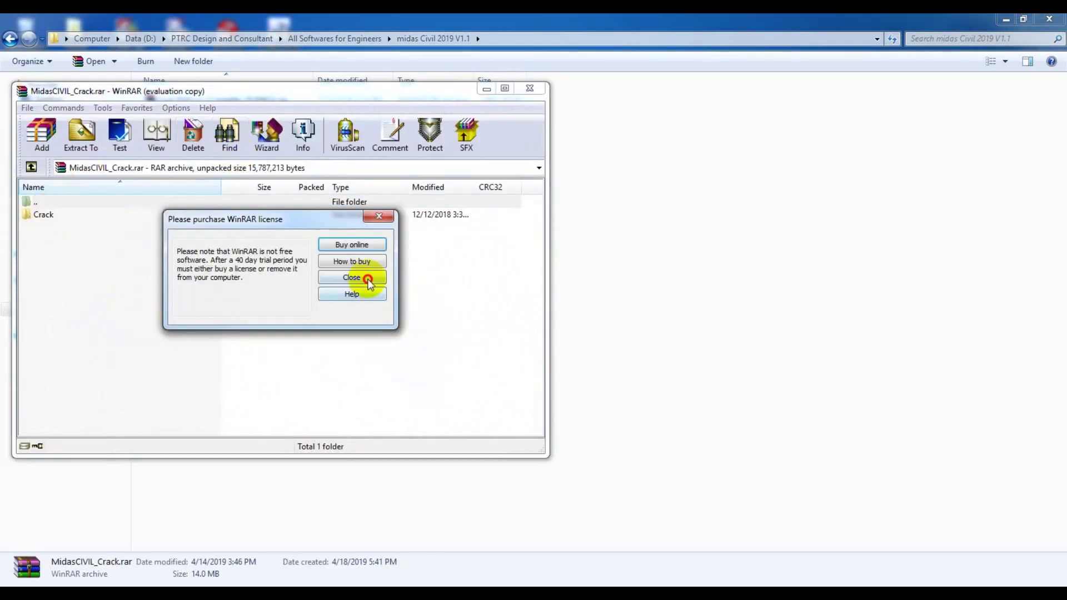
pyautogui.click(369, 282)
pyautogui.click(41, 215)
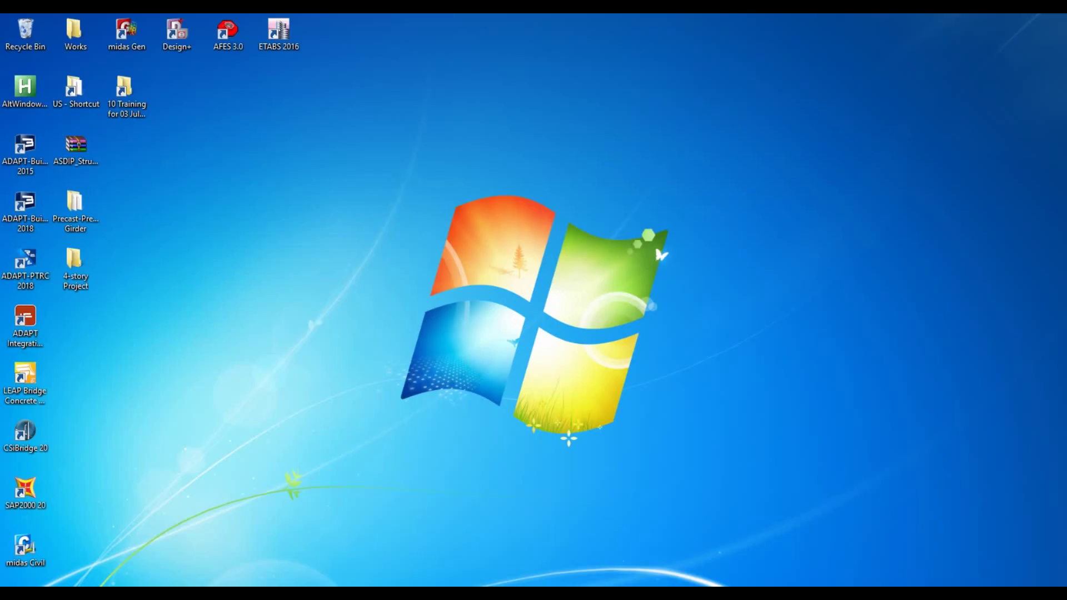
pyautogui.click(419, 321)
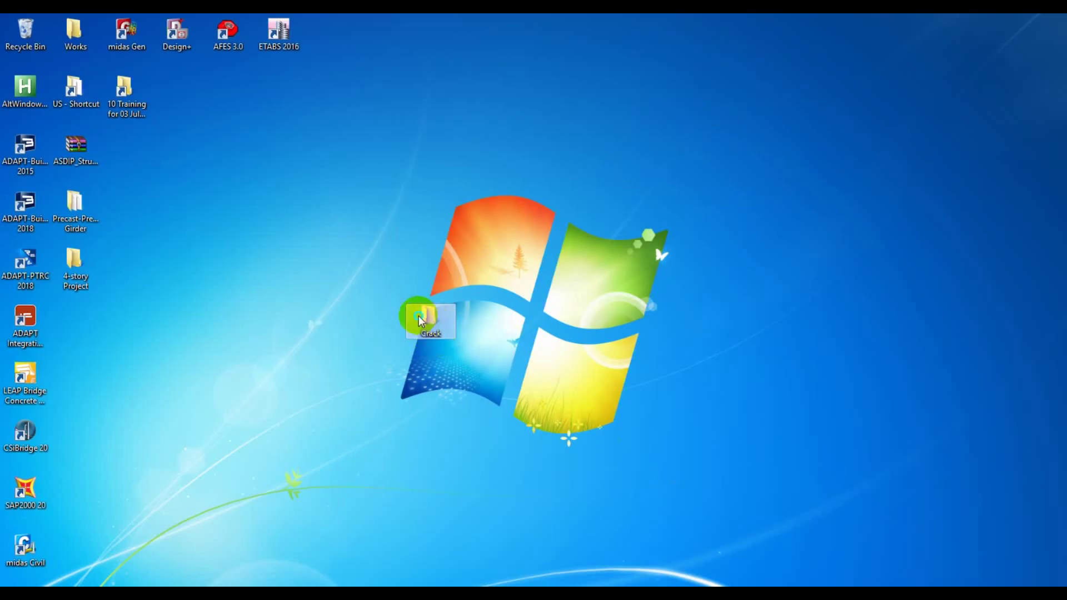
pyautogui.rightClick(419, 321)
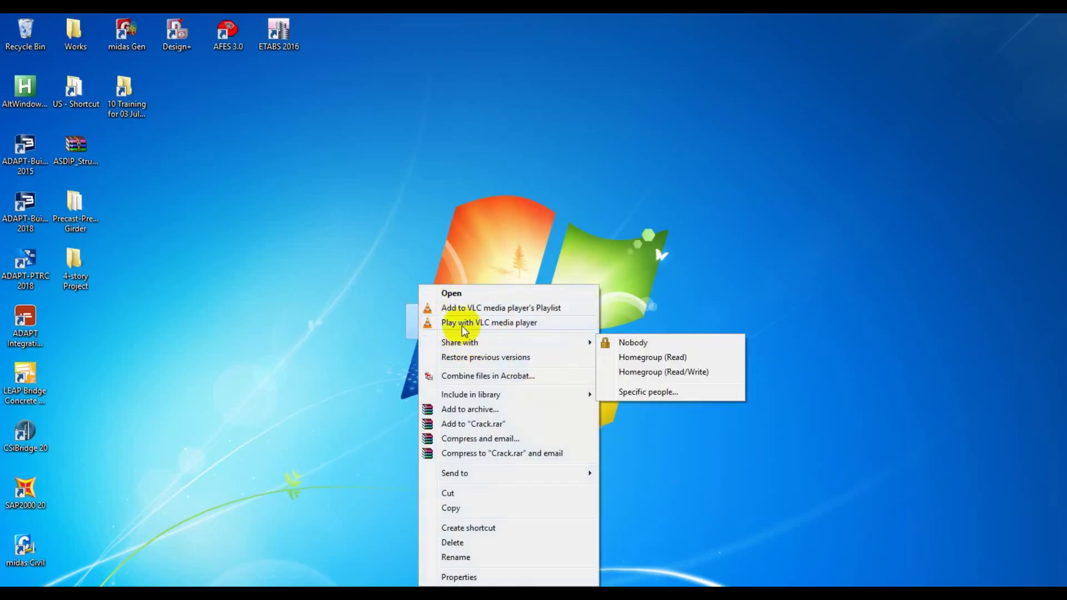
pyautogui.click(399, 306)
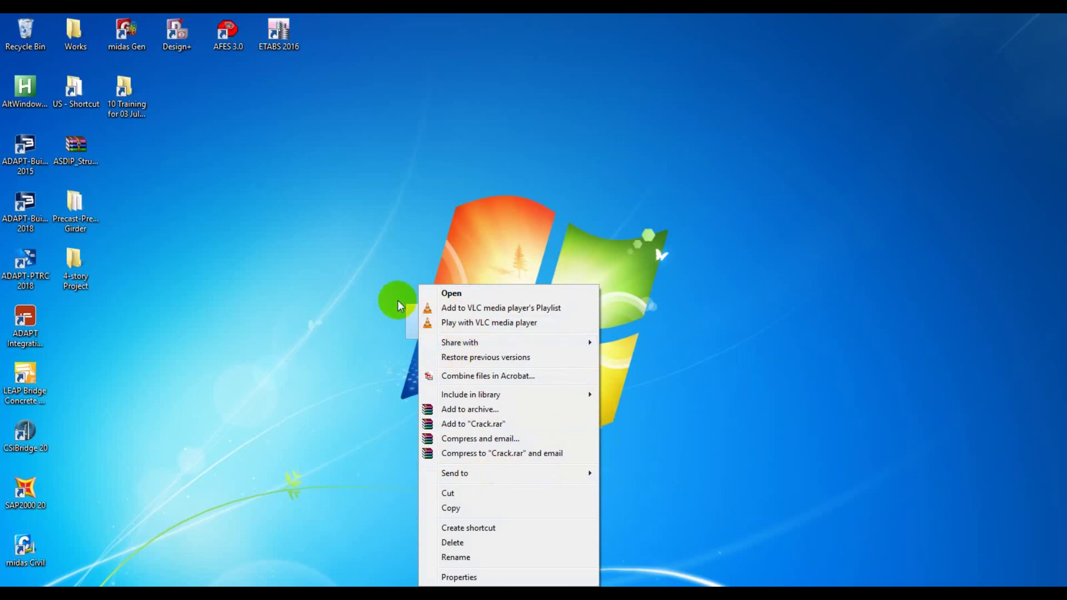
# Open the Crack folder on the desktop and read the instructions in Readme.txt
pyautogui.doubleClick(426, 317)
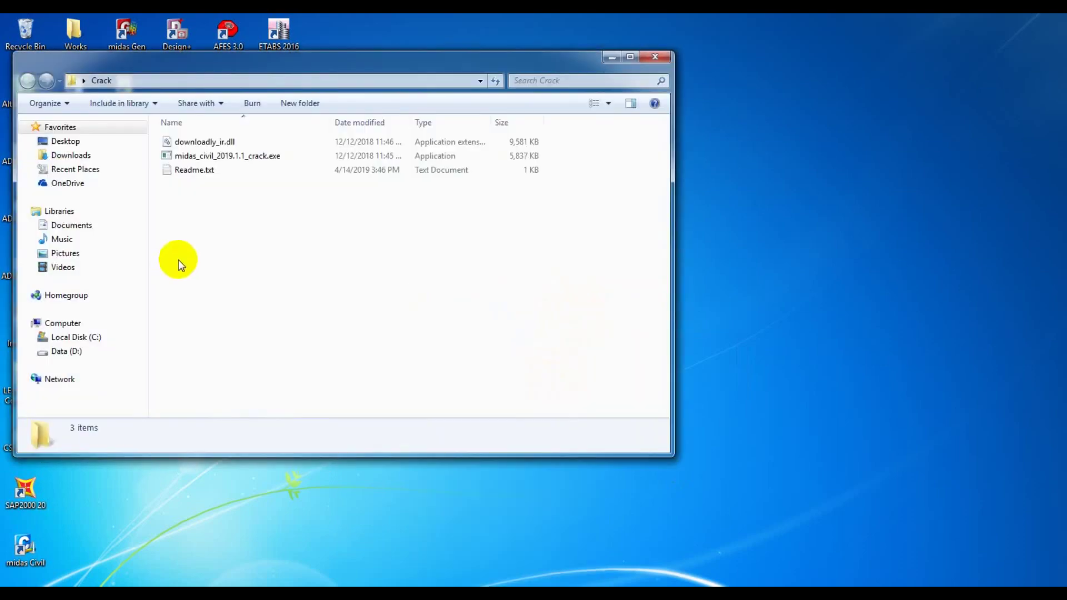
pyautogui.click(203, 169)
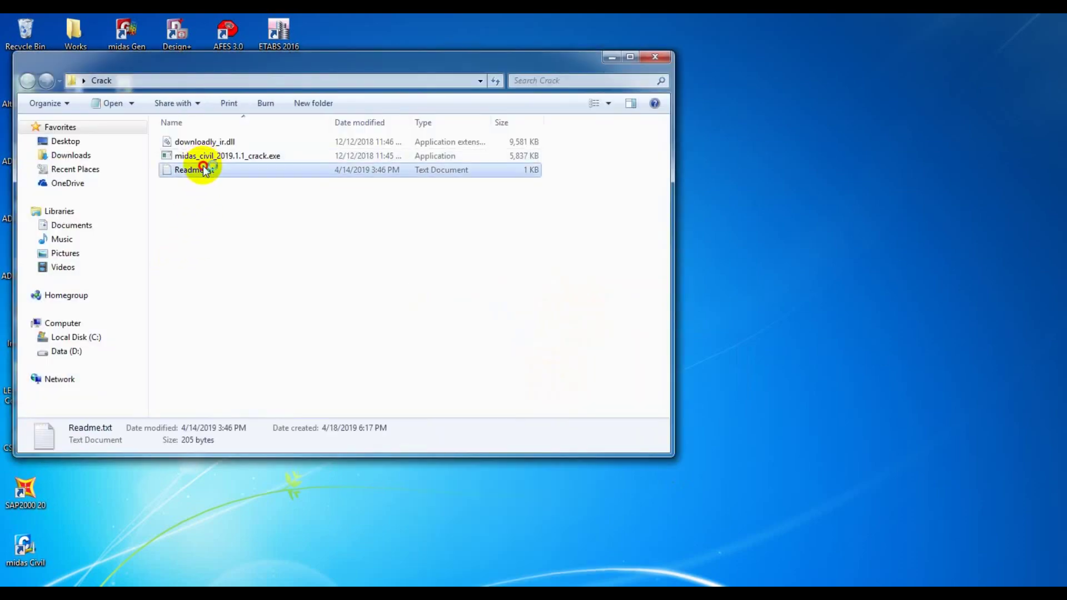
pyautogui.doubleClick(203, 168)
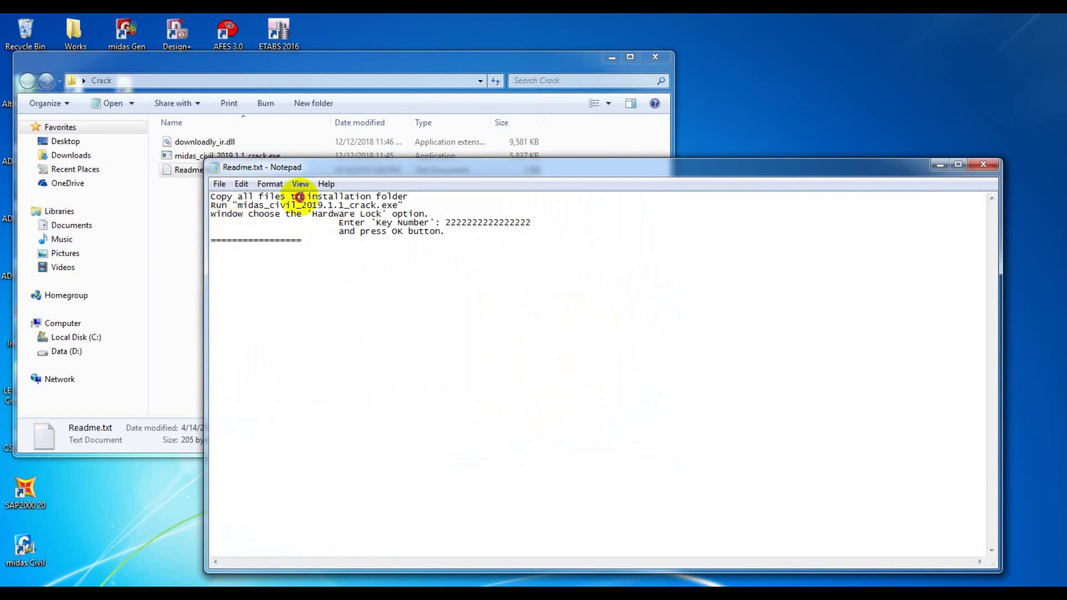
pyautogui.click(414, 196)
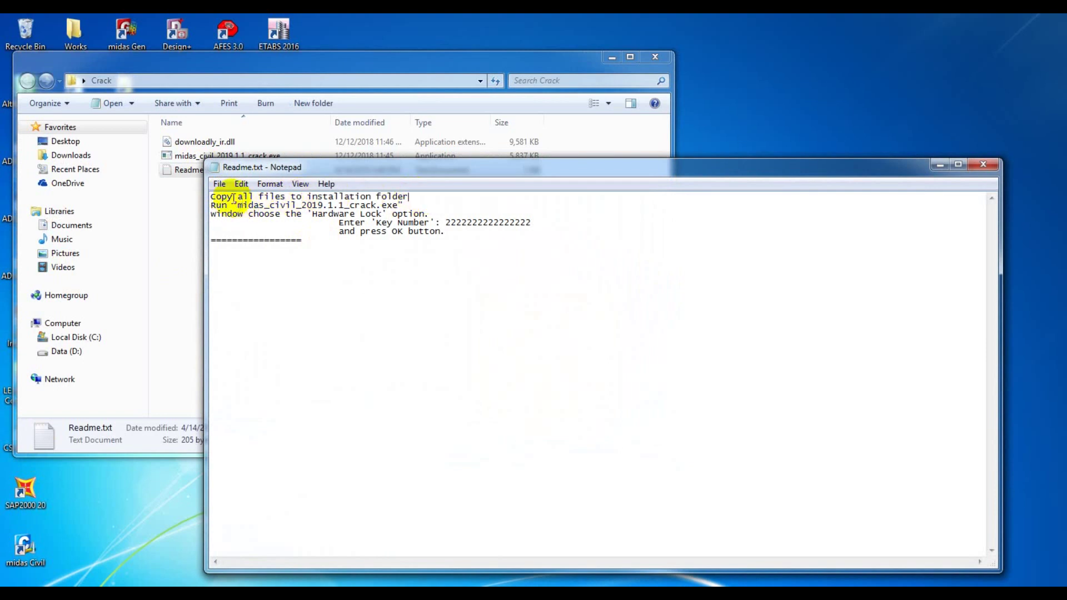
# Copy downloadly_ir.dll and midas_civil_2019.1.1_crack.exe from the Crack folder into the midas Civil installation folder and maximize that folder's window
pyautogui.click(197, 143)
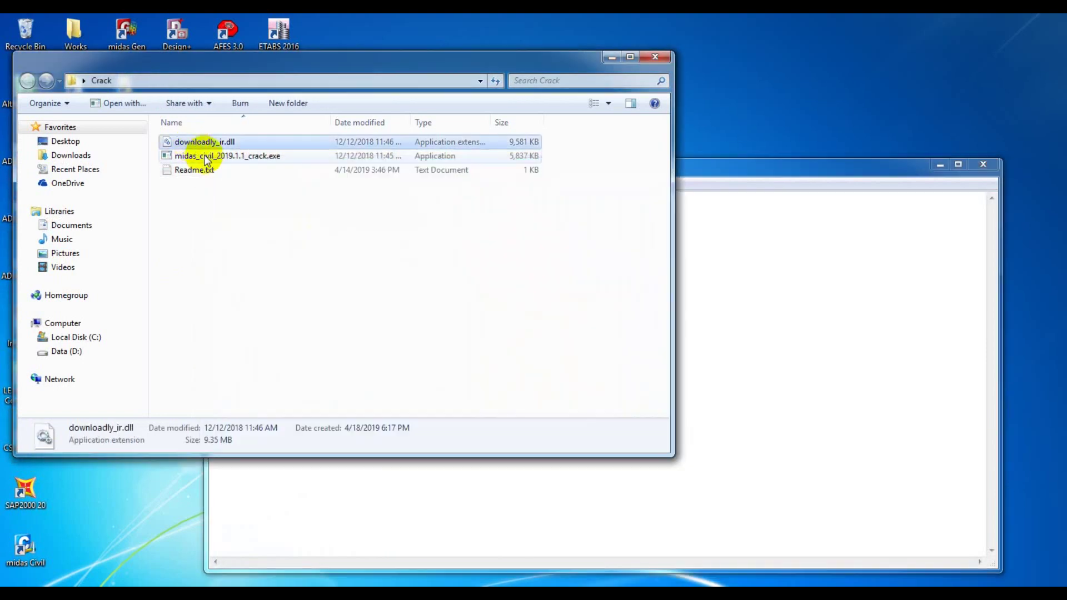
pyautogui.keyDown('shift'); pyautogui.click(206, 157); pyautogui.keyUp('shift')
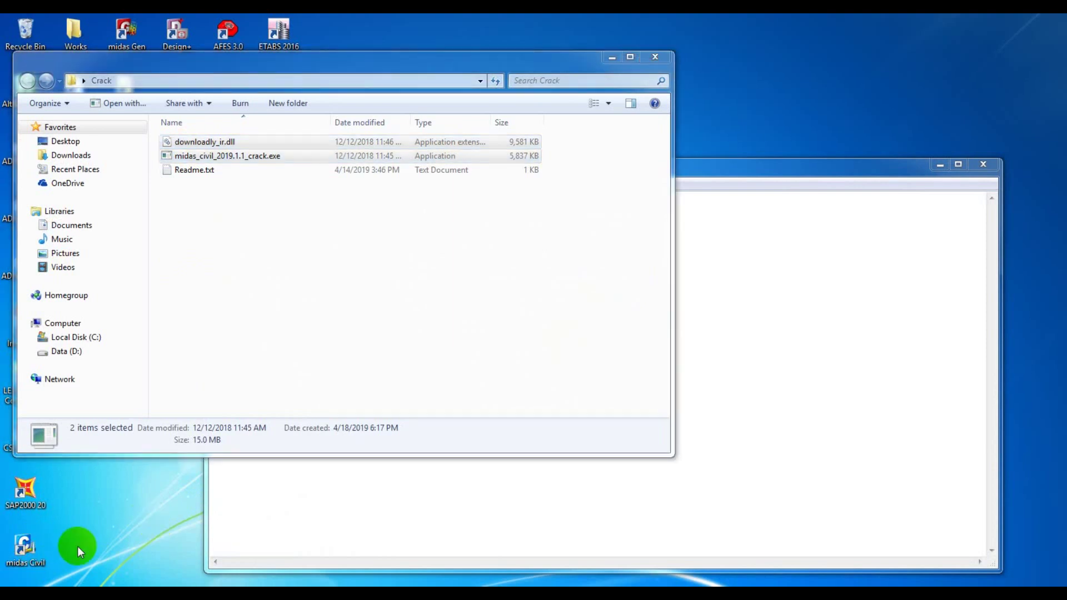
pyautogui.press('super+d')
pyautogui.click(17, 549)
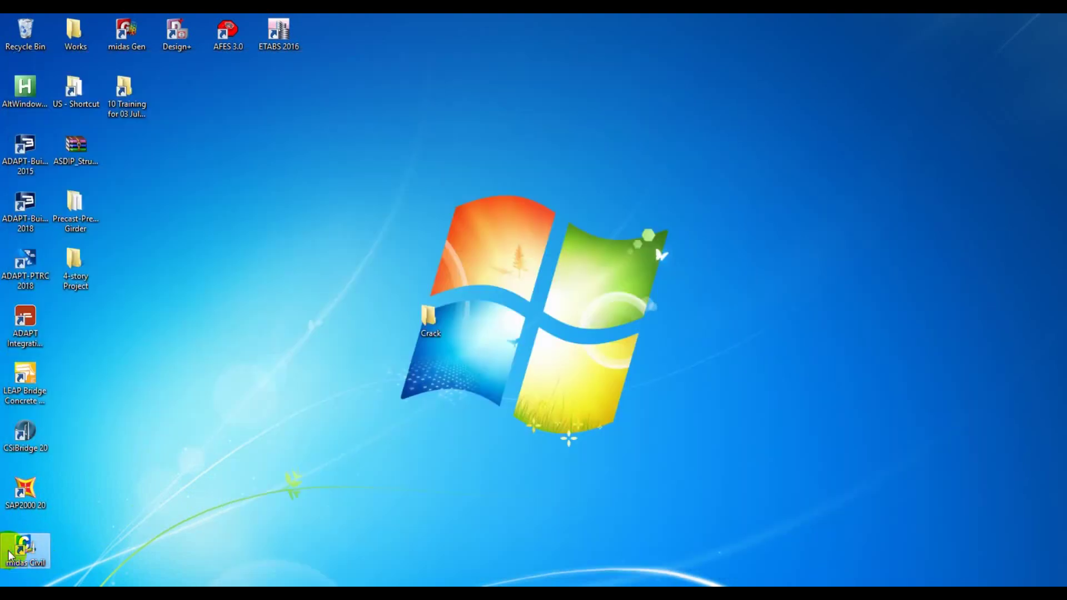
pyautogui.rightClick(10, 550)
pyautogui.click(55, 264)
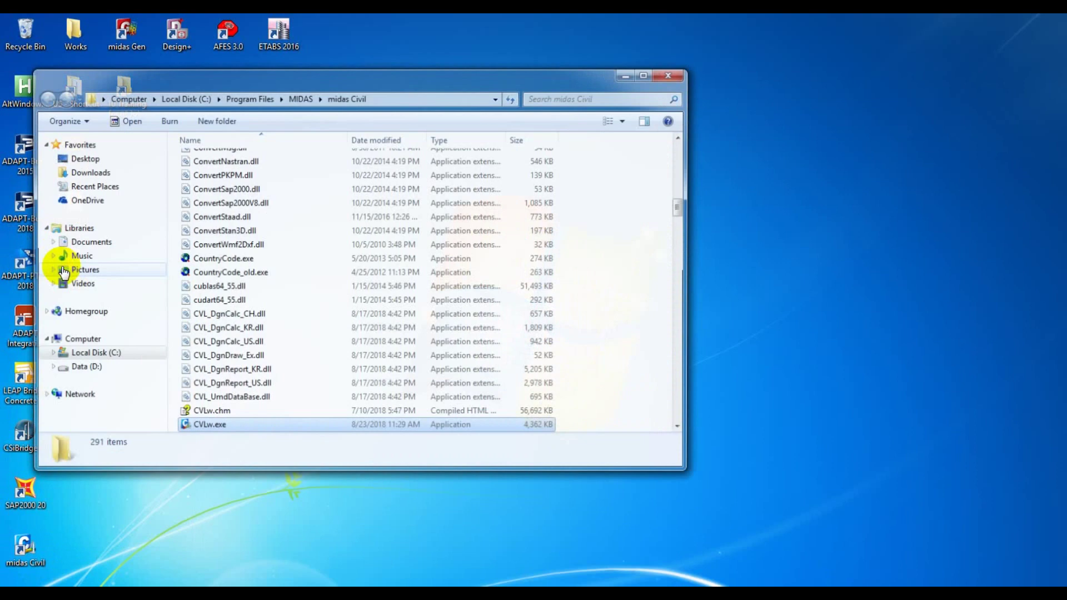
pyautogui.rightClick(603, 297)
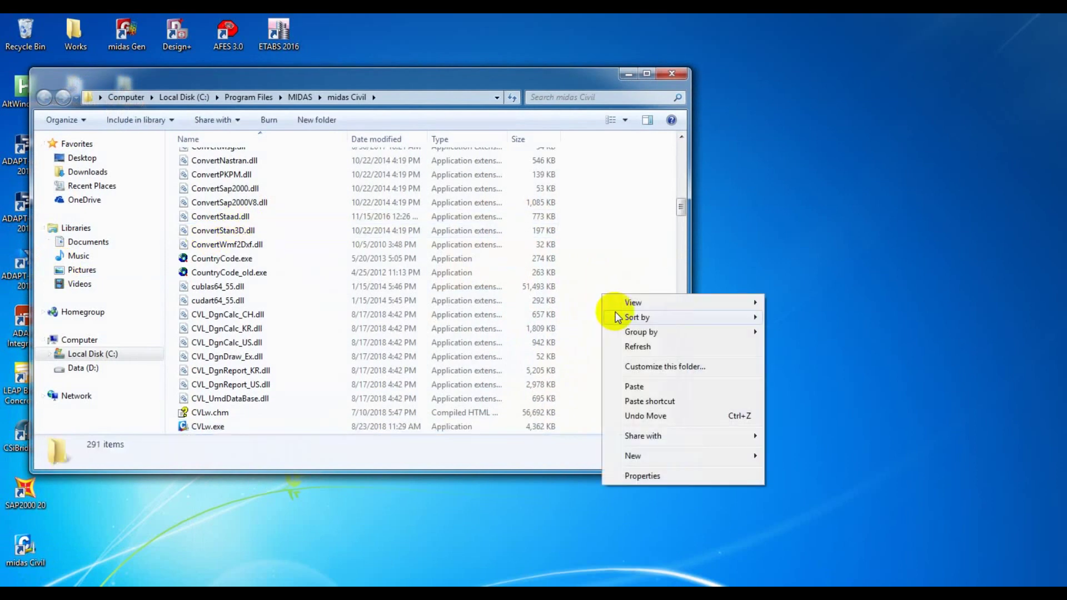
pyautogui.click(646, 385)
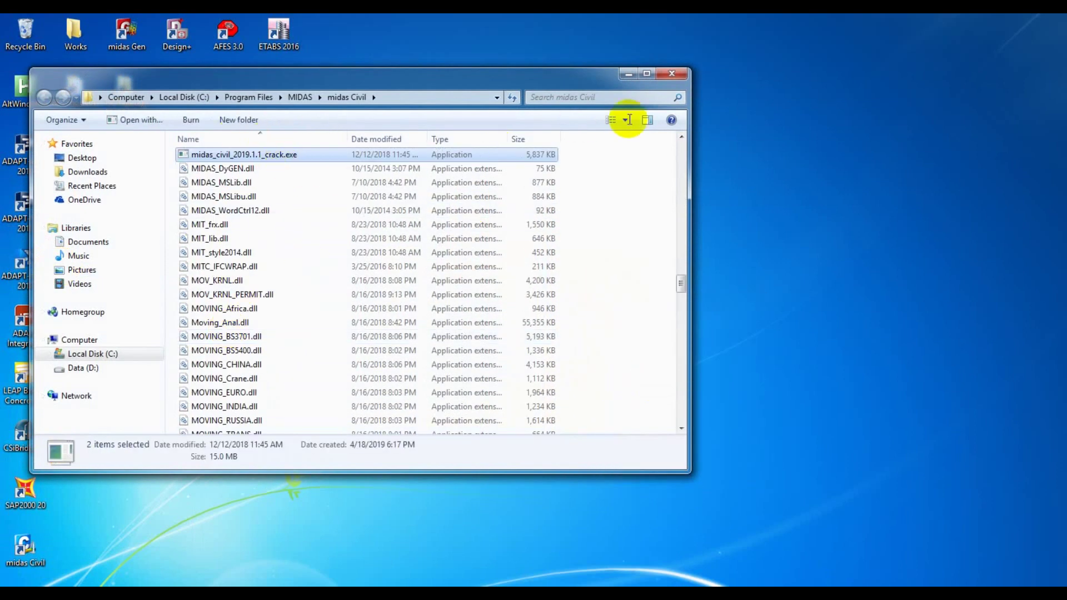
pyautogui.click(654, 74)
pyautogui.scroll(6, 369, 238)
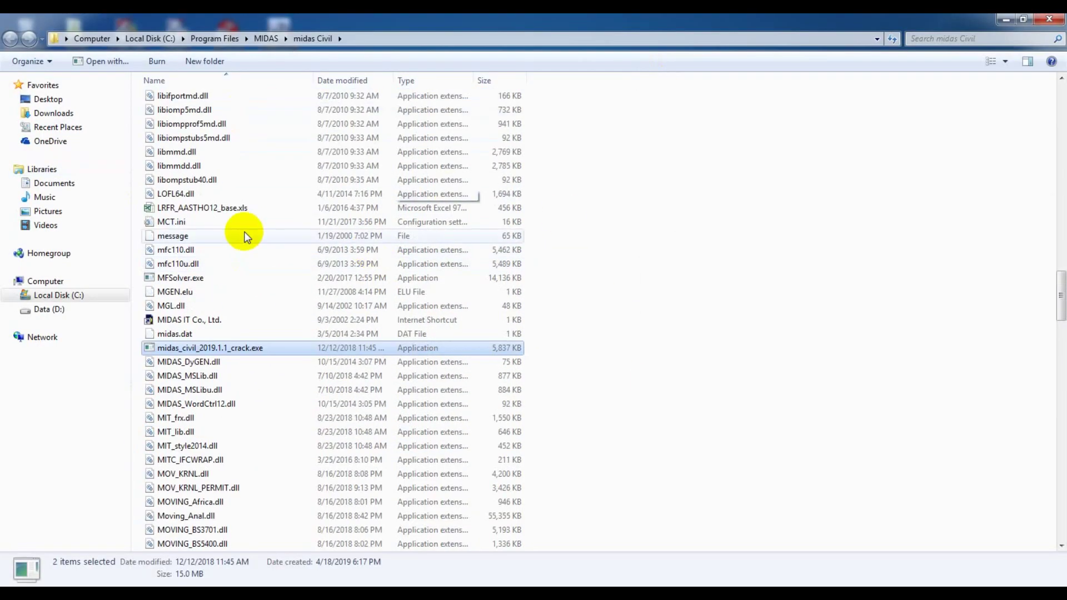
# Check the program file named in Readme.txt and run midas_civil_2019.1.1_crack.exe from the installation folder as administrator
pyautogui.keyDown('ctrl'); pyautogui.click(253, 348); pyautogui.keyUp('ctrl')
pyautogui.click(239, 350)
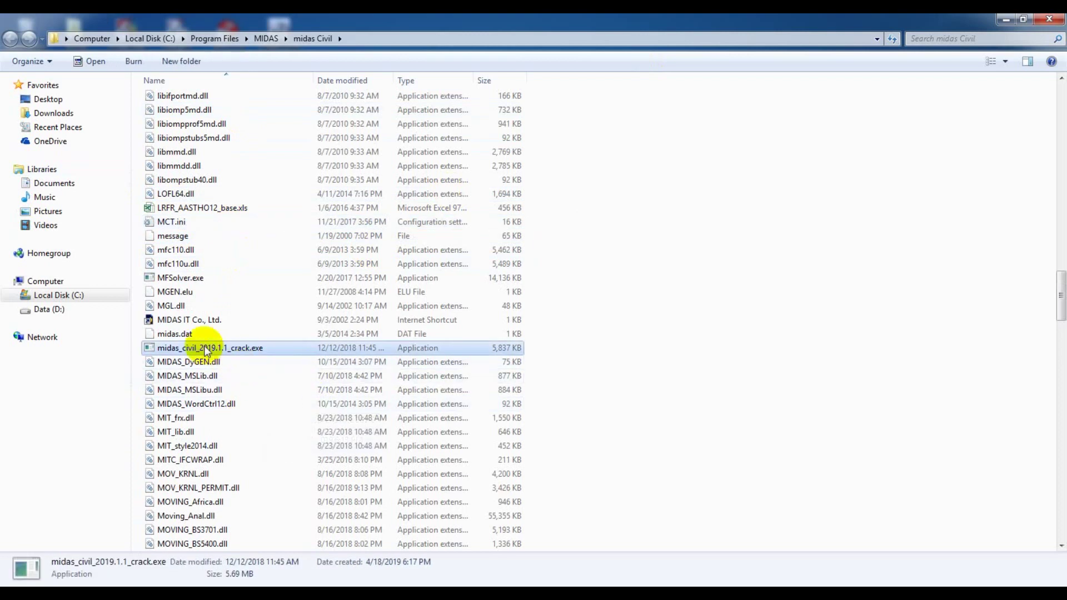
pyautogui.hotkey('alt', 'Tab')
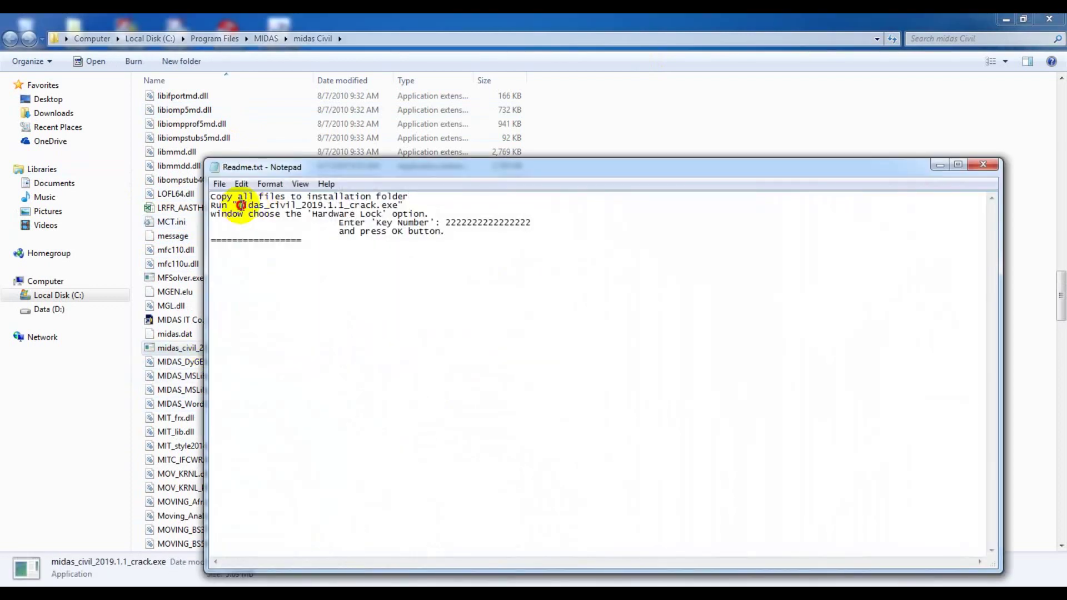
pyautogui.moveTo(238, 205); pyautogui.dragTo(398, 205)
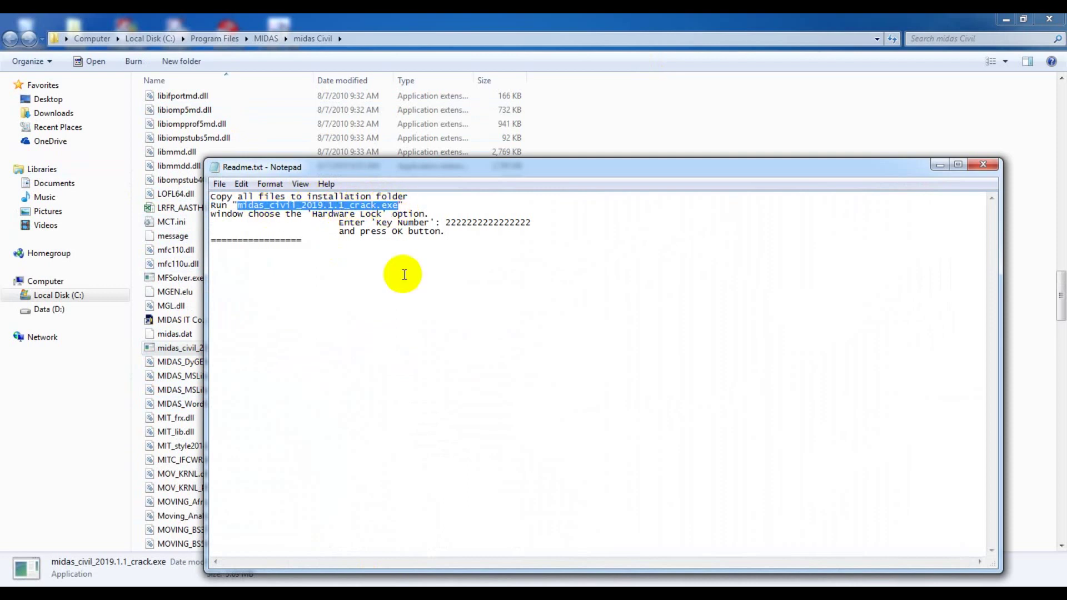
pyautogui.click(169, 373)
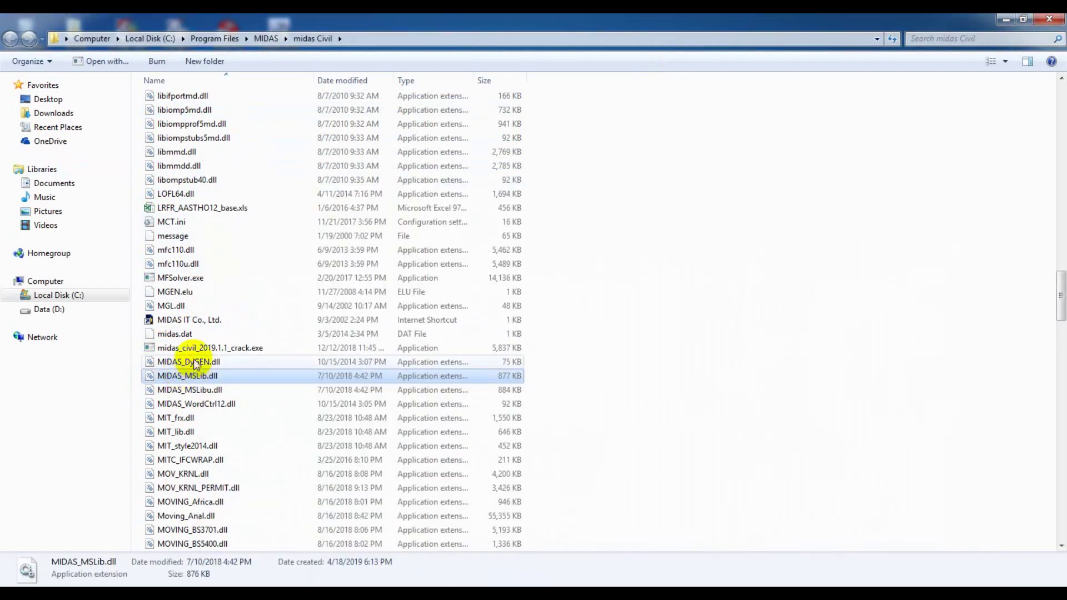
pyautogui.click(195, 350)
pyautogui.rightClick(194, 350)
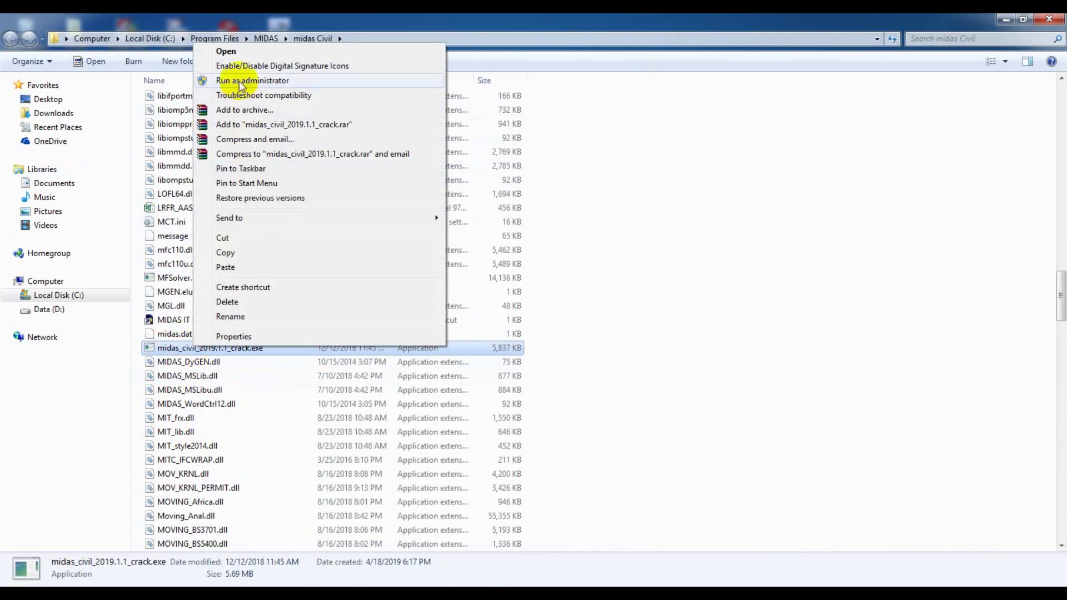
pyautogui.click(239, 81)
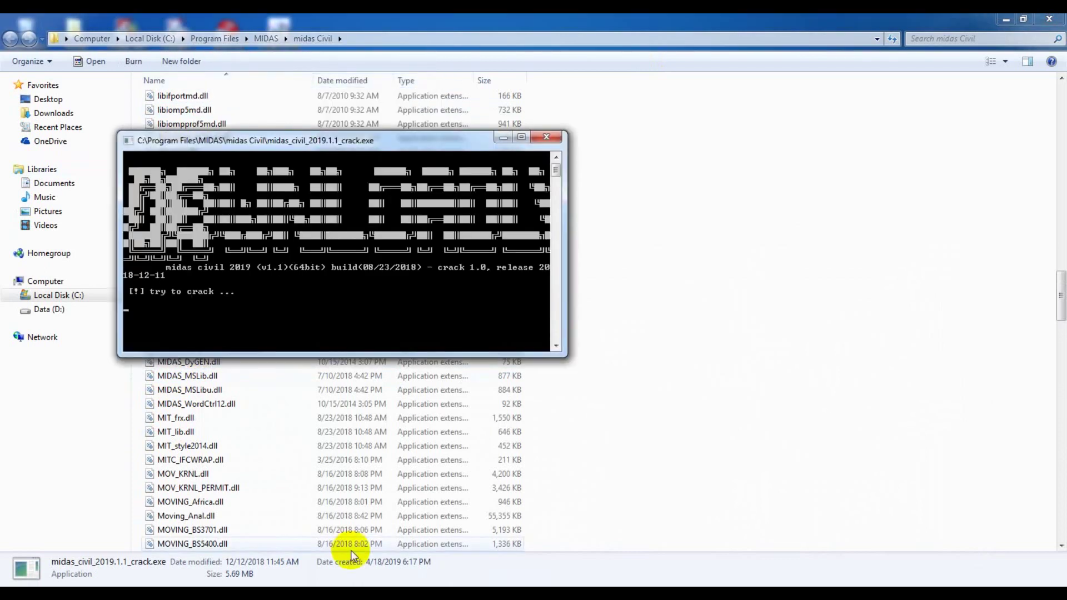
pyautogui.click(452, 279)
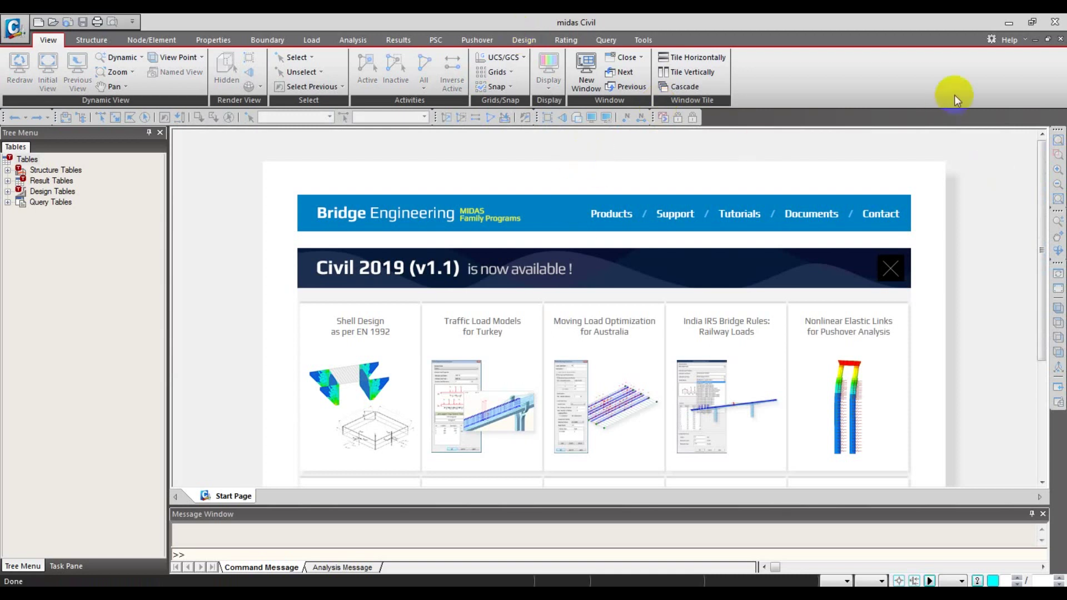
# Register the midas Civil protection license under Hardware Lock, pasting the key number copied from Readme.txt into Key Number
pyautogui.click(990, 39)
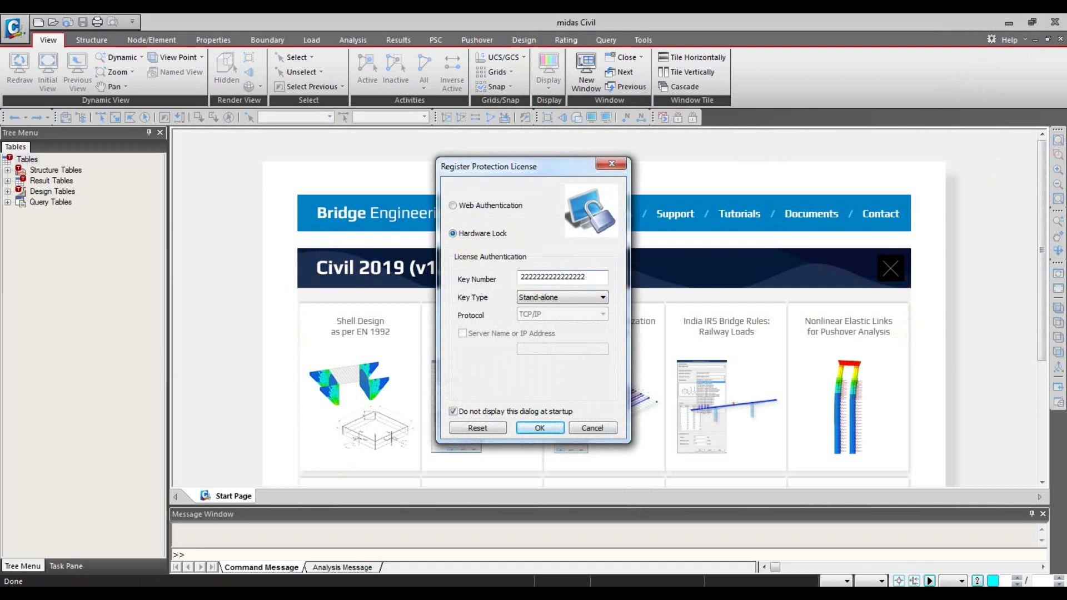
pyautogui.hotkey('alt', 'Tab')
pyautogui.moveTo(532, 223); pyautogui.dragTo(445, 222)
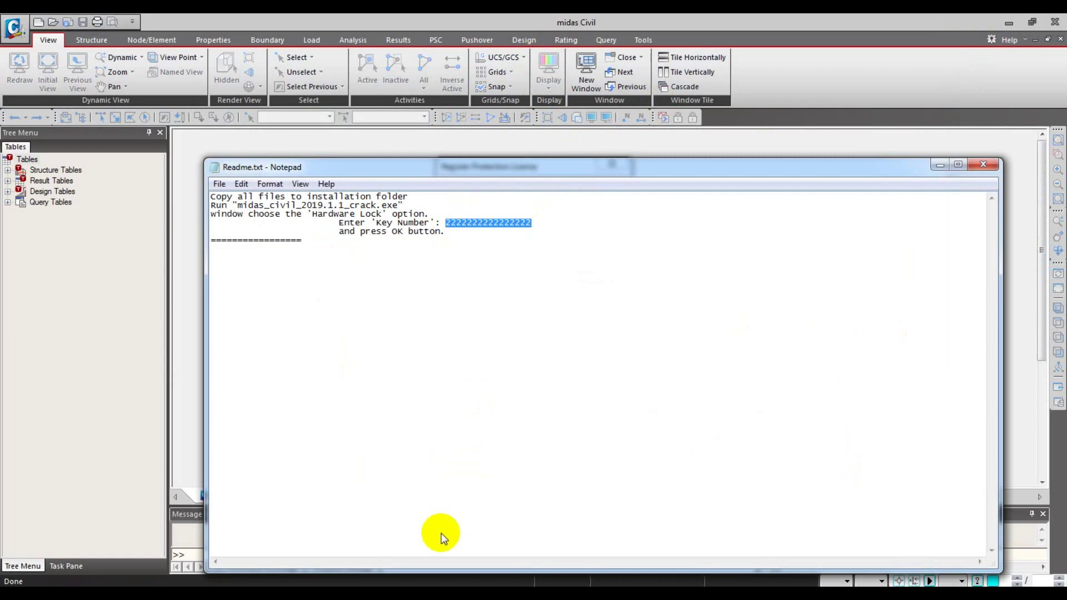
pyautogui.hotkey('ctrl', 'c')
pyautogui.hotkey('alt', 'Tab')
pyautogui.hotkey('ctrl', 'v')
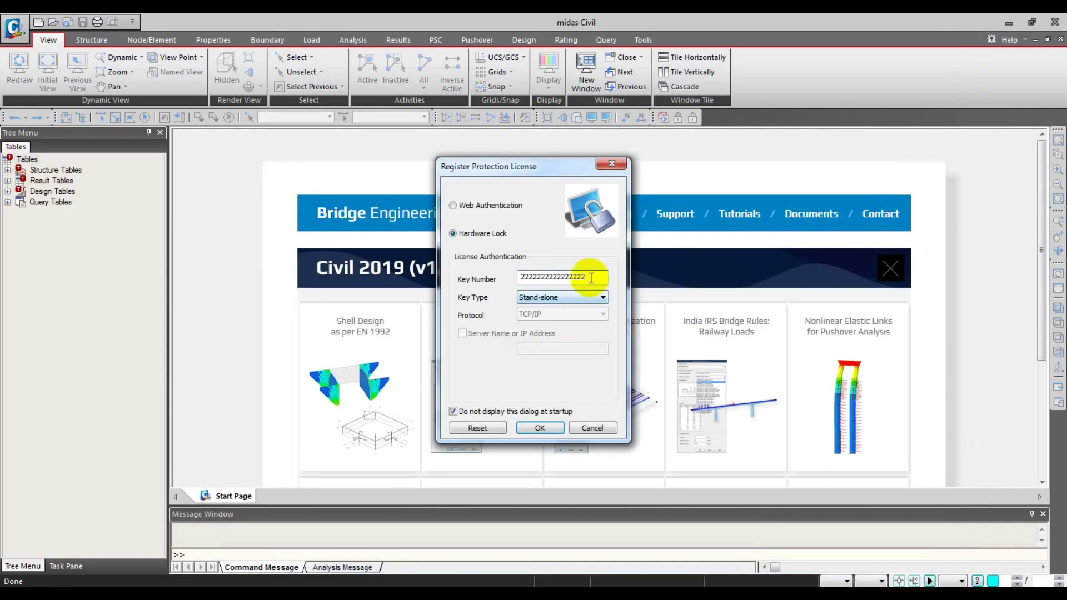
pyautogui.click(547, 431)
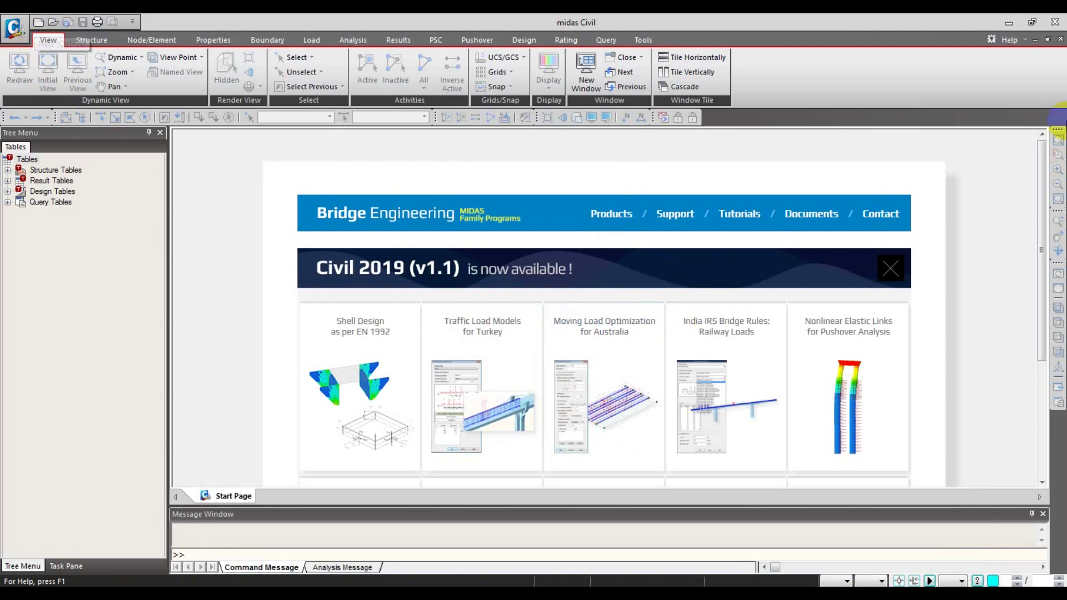
# View the version and licensing information in About midas Civil and close it
pyautogui.click(1025, 44)
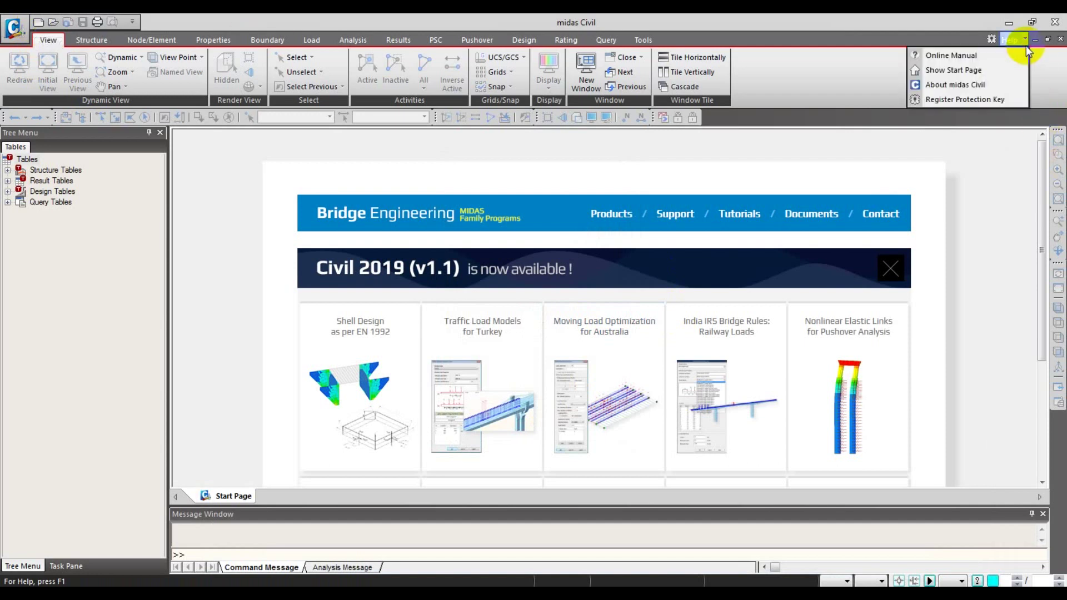
pyautogui.click(985, 86)
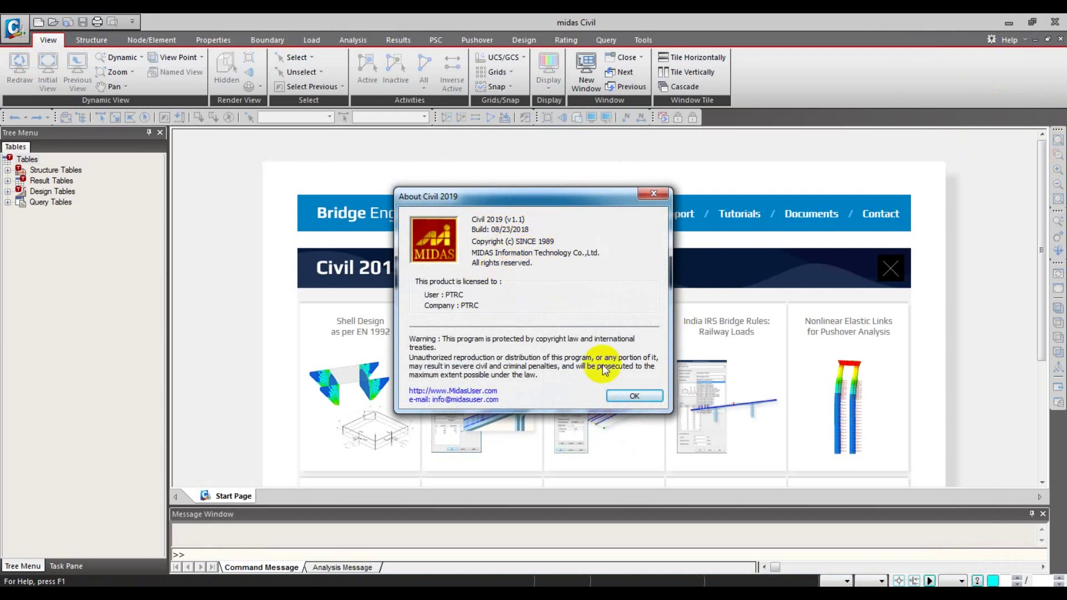
pyautogui.click(626, 399)
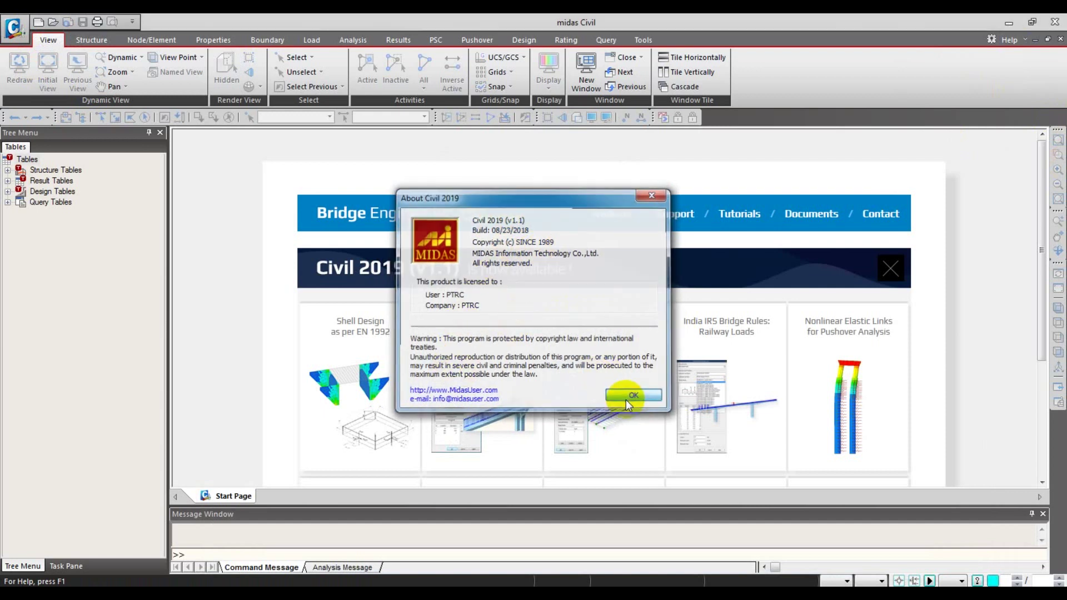